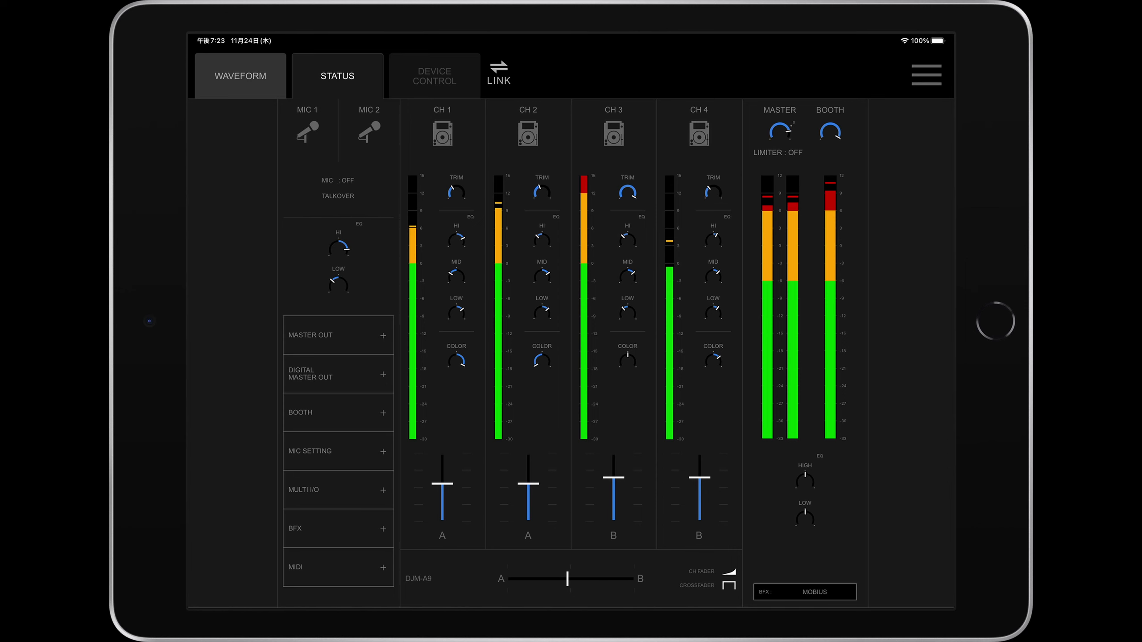
left_click(240, 76)
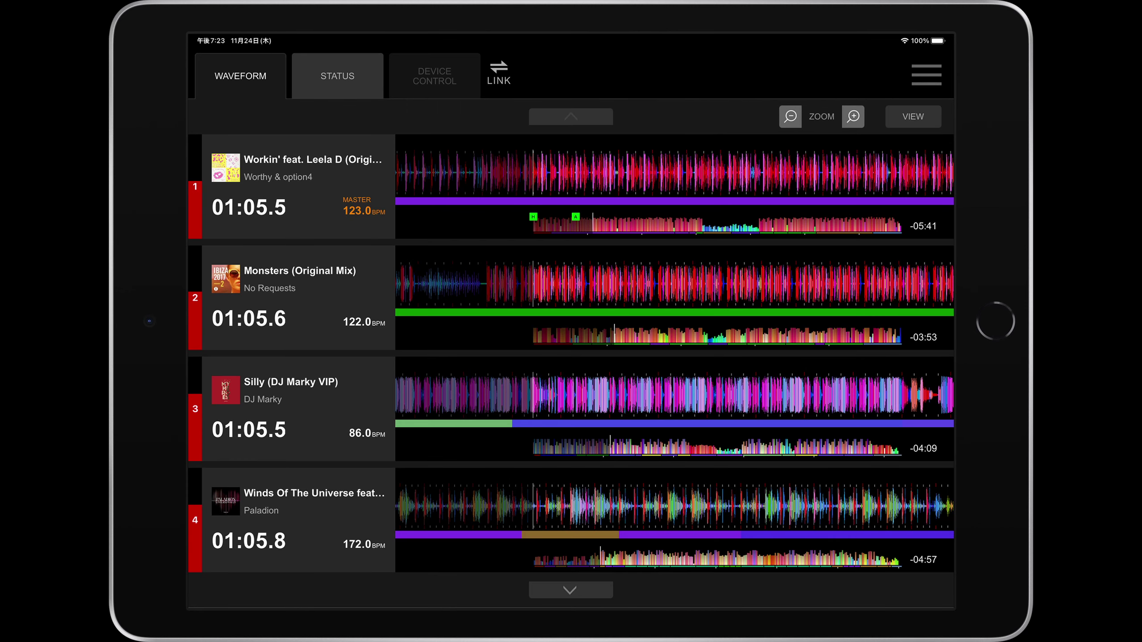